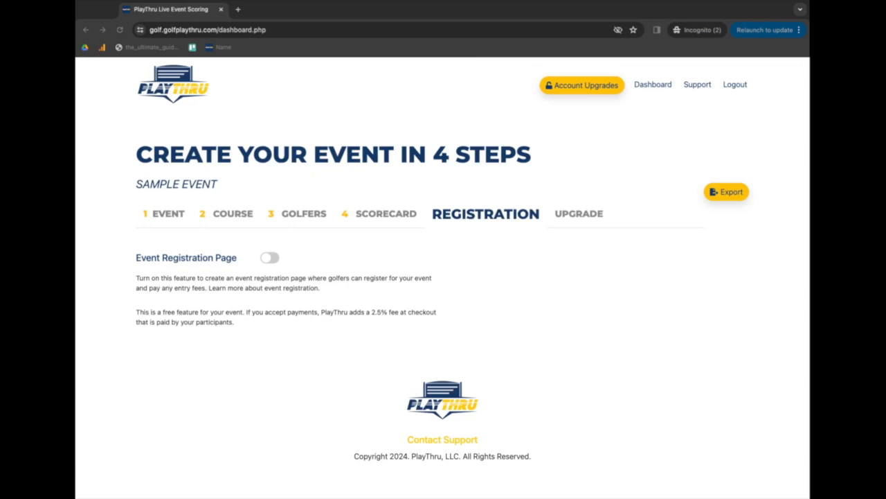
Turn on the event registration page for the sample event
{"action": "left_click", "coordinate": [329, 260]}
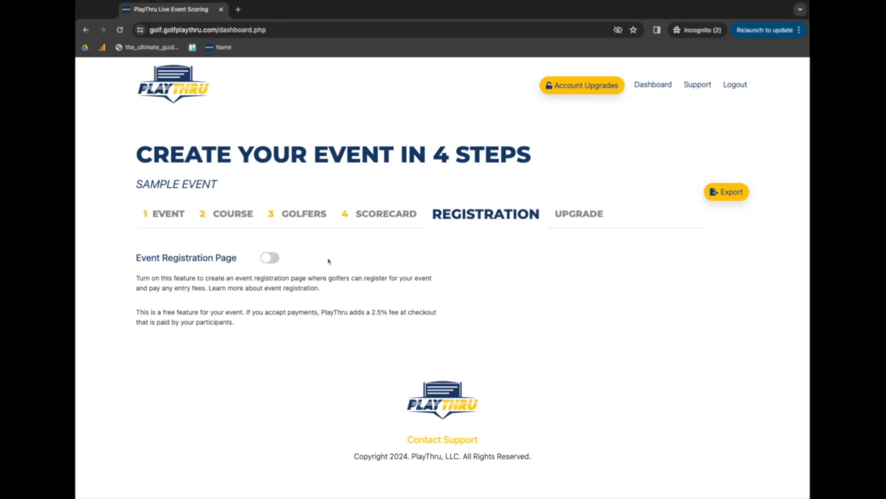
{"action": "left_click", "coordinate": [270, 259]}
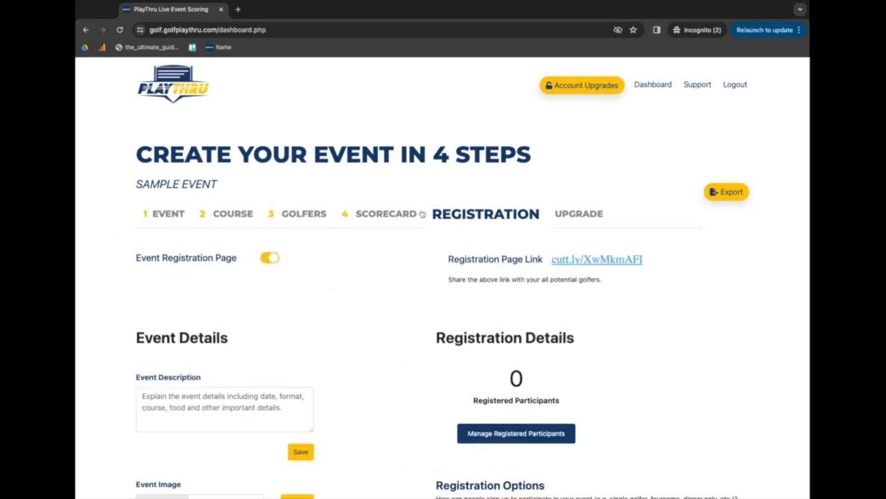
Review the event and registration settings, and start connecting a bank account to Stripe to collect fees
{"action": "scroll", "coordinate": [518, 232], "scroll_direction": "down", "scroll_amount": 1}
{"action": "scroll", "coordinate": [429, 208], "scroll_direction": "down", "scroll_amount": 1}
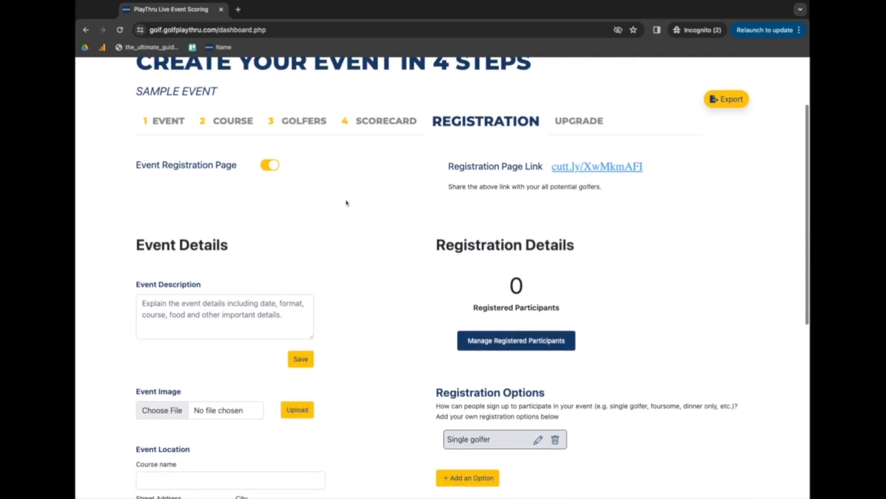
{"action": "scroll", "coordinate": [348, 200], "scroll_direction": "down", "scroll_amount": 1}
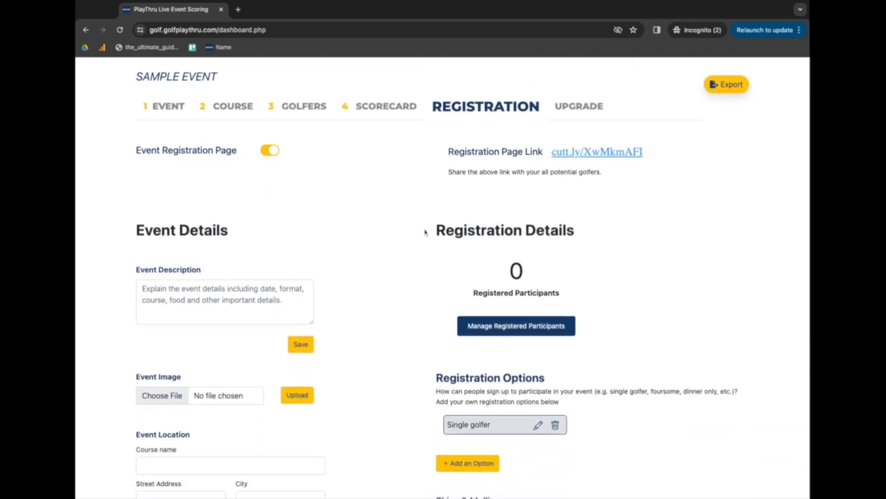
{"action": "scroll", "coordinate": [425, 232], "scroll_direction": "down", "scroll_amount": 4}
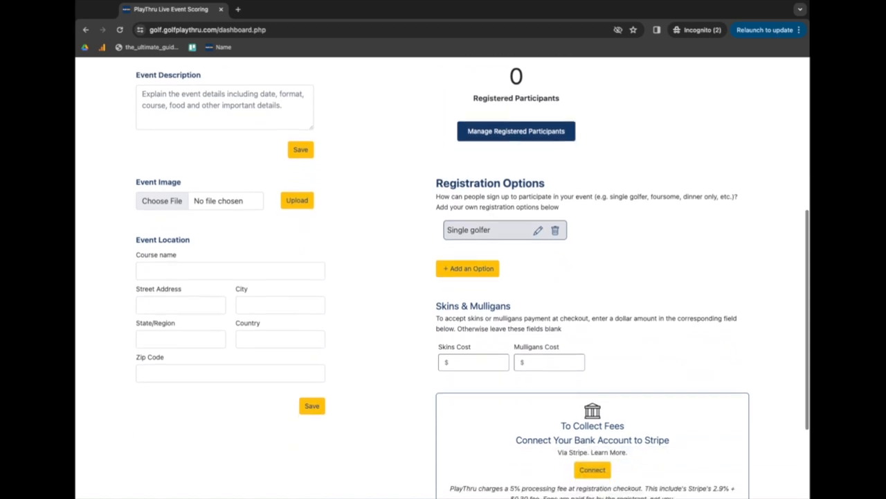
{"action": "scroll", "coordinate": [534, 250], "scroll_direction": "down", "scroll_amount": 1}
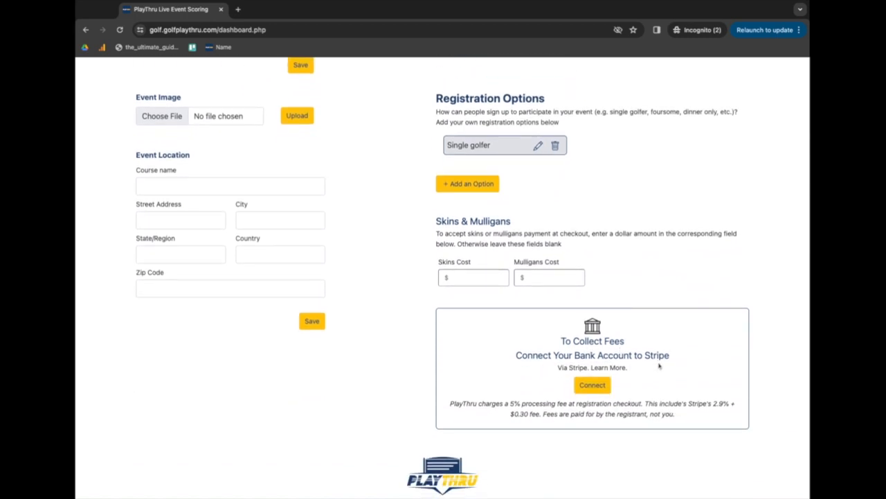
{"action": "scroll", "coordinate": [596, 391], "scroll_direction": "up", "scroll_amount": 1}
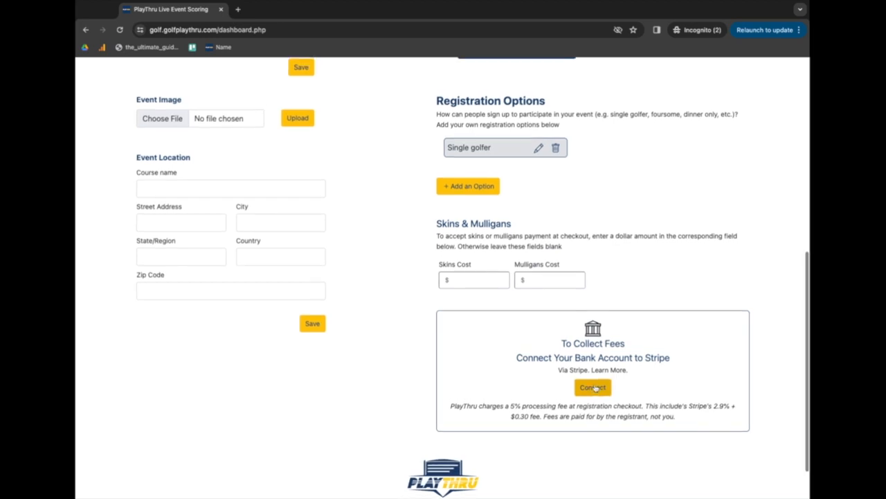
{"action": "left_click", "coordinate": [594, 392]}
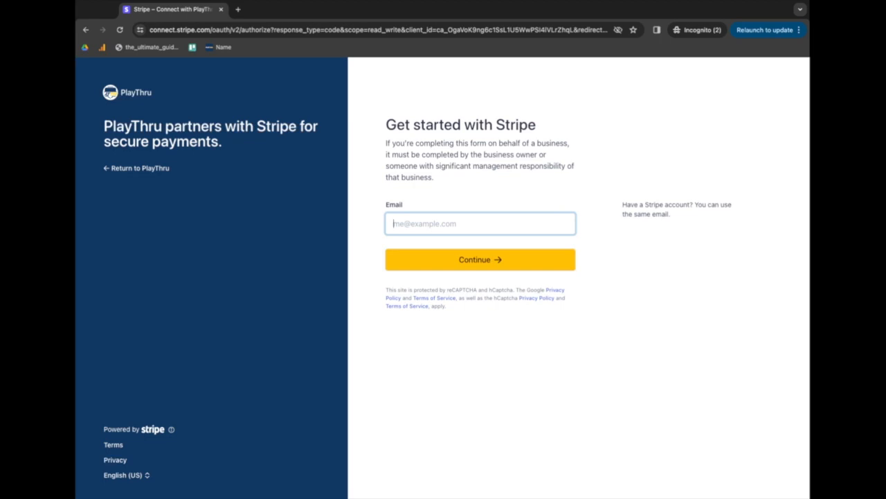
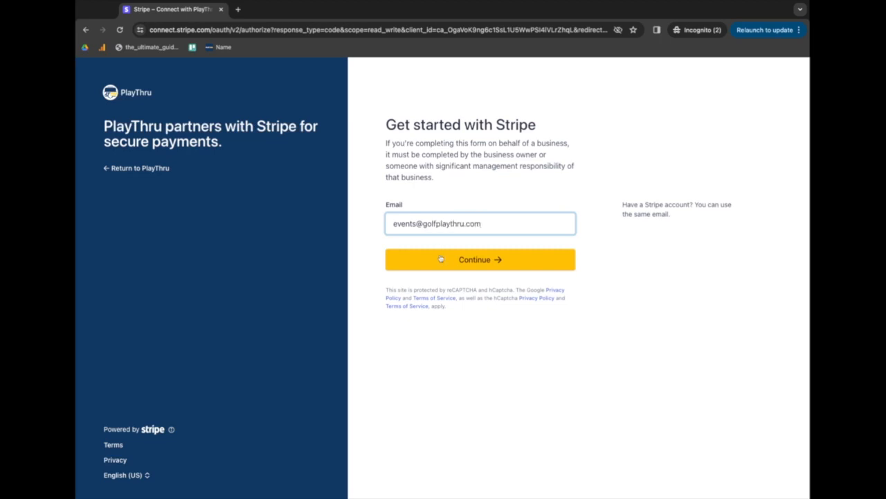
Enter the organizer's email address to get started with Stripe and submit it
{"action": "left_click", "coordinate": [475, 259]}
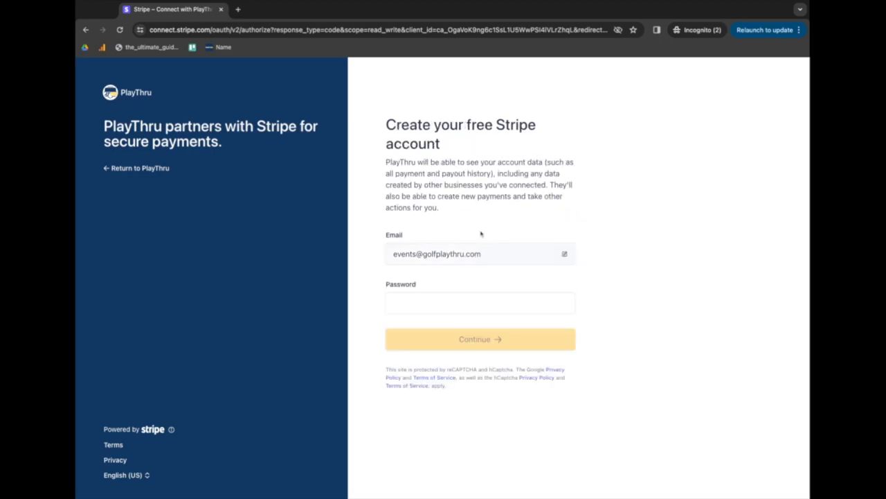
Enter a password for the new Stripe account and submit it
{"action": "left_click", "coordinate": [451, 304]}
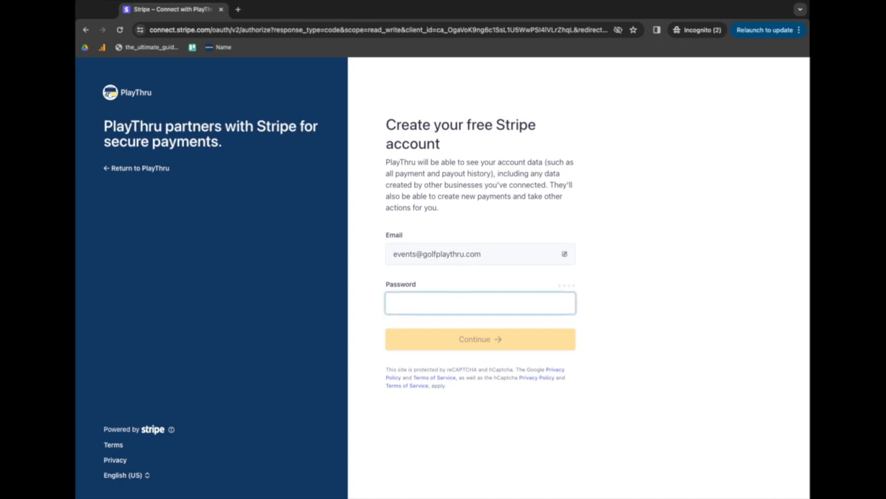
{"action": "type", "text": "••••••••••••••"}
{"action": "left_click", "coordinate": [498, 339]}
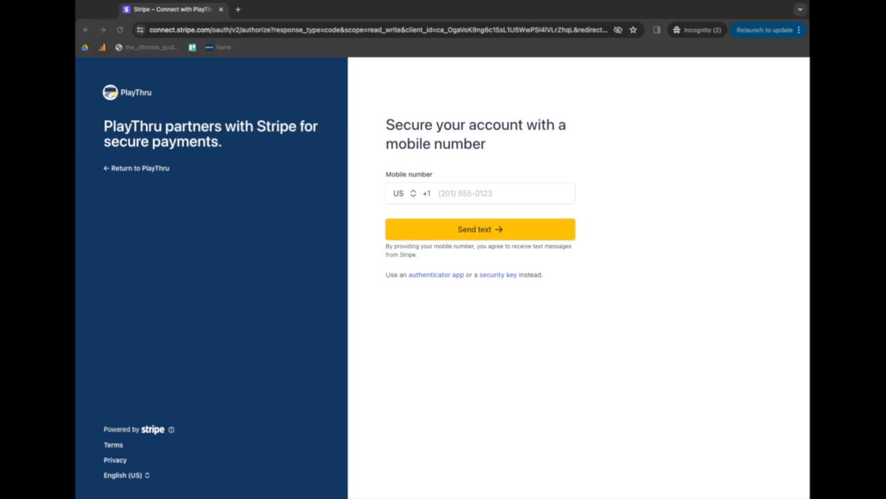
Enter the mobile number for securing the account and request the verification text
{"action": "left_click", "coordinate": [737, 191]}
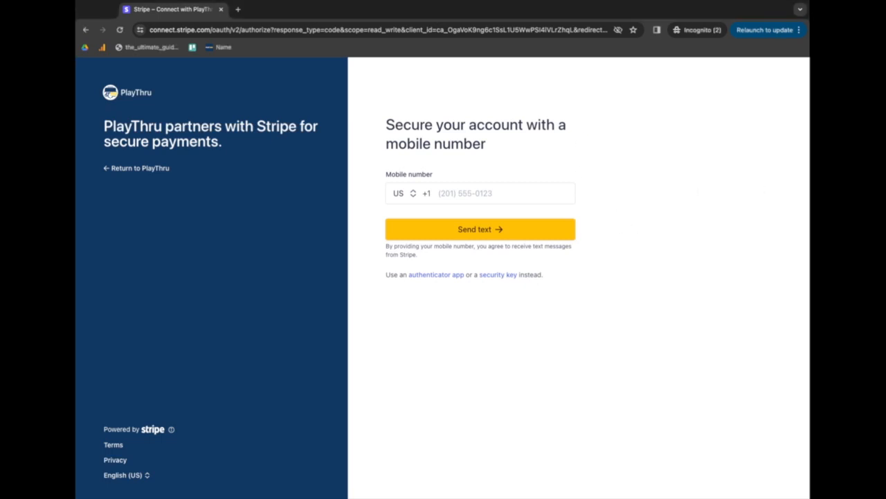
{"action": "left_click", "coordinate": [461, 194]}
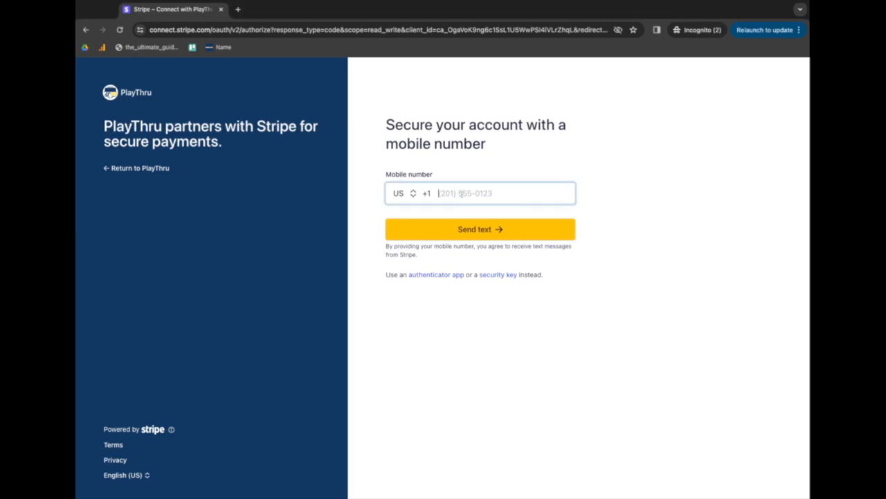
{"action": "left_click", "coordinate": [516, 231]}
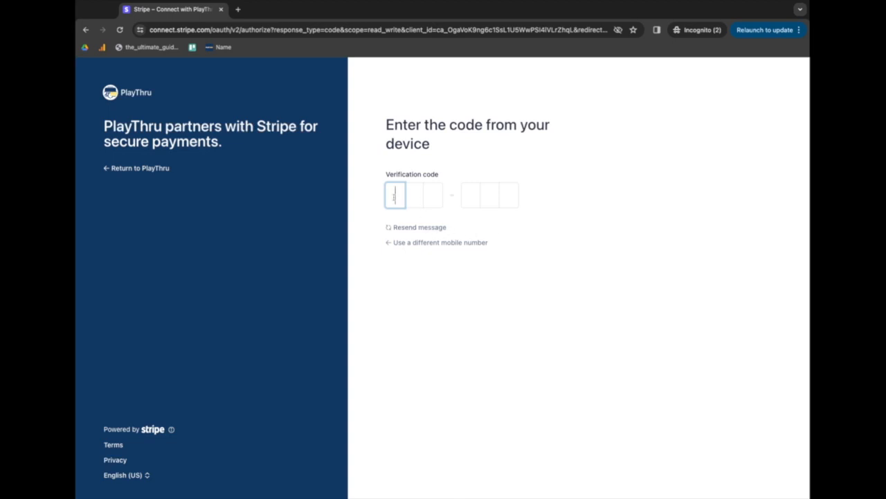
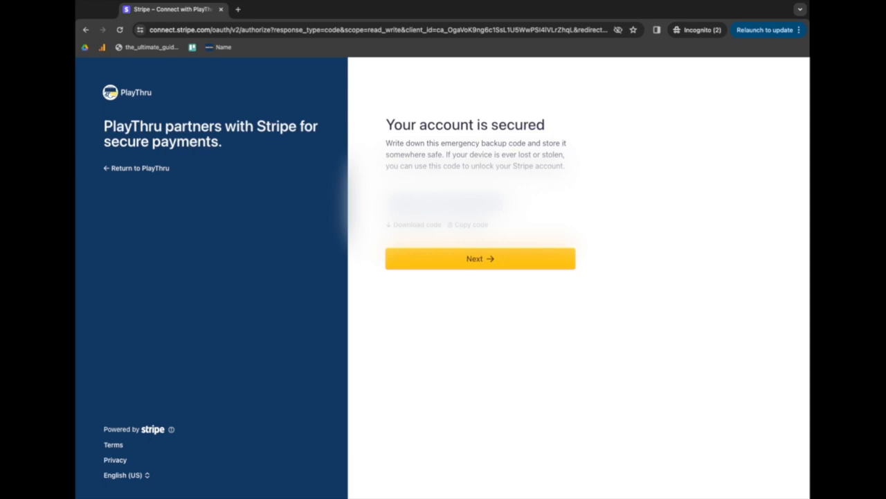
Enter the verification code received on the device and proceed past the emergency backup code
{"action": "left_click", "coordinate": [492, 260]}
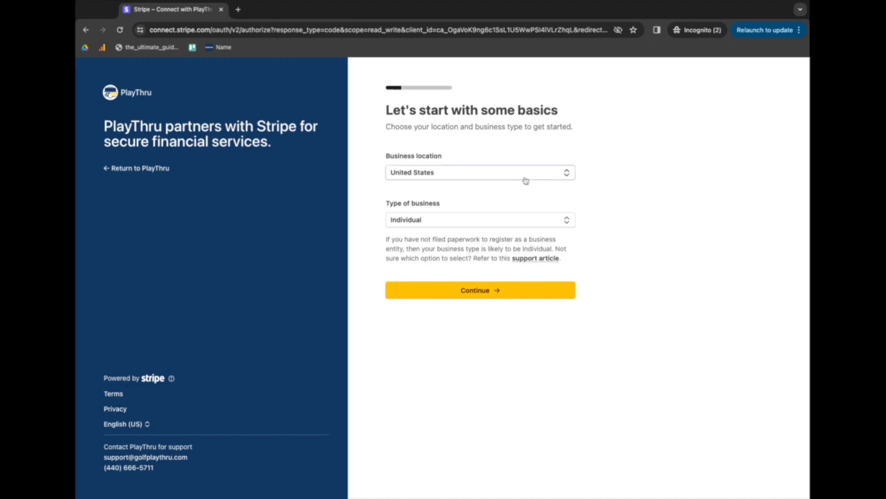
Use United States as the business location and Individual as the type of business, and submit the basics
{"action": "left_click", "coordinate": [435, 178]}
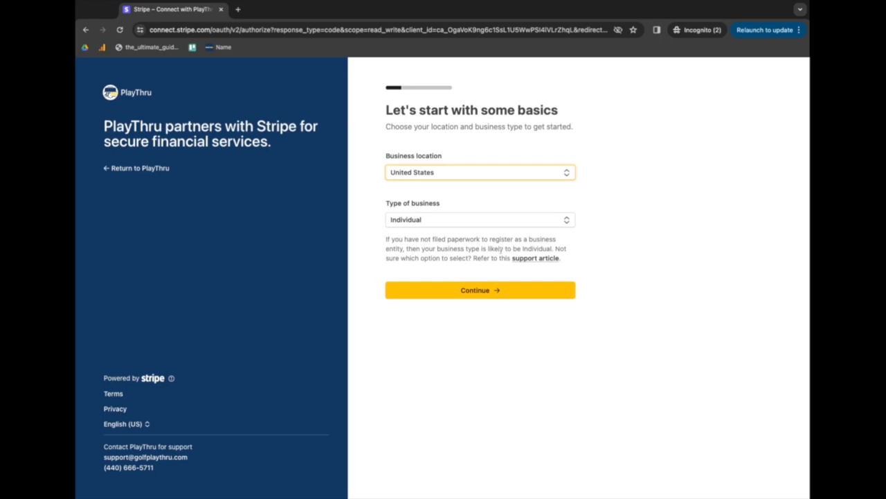
{"action": "left_click", "coordinate": [415, 221]}
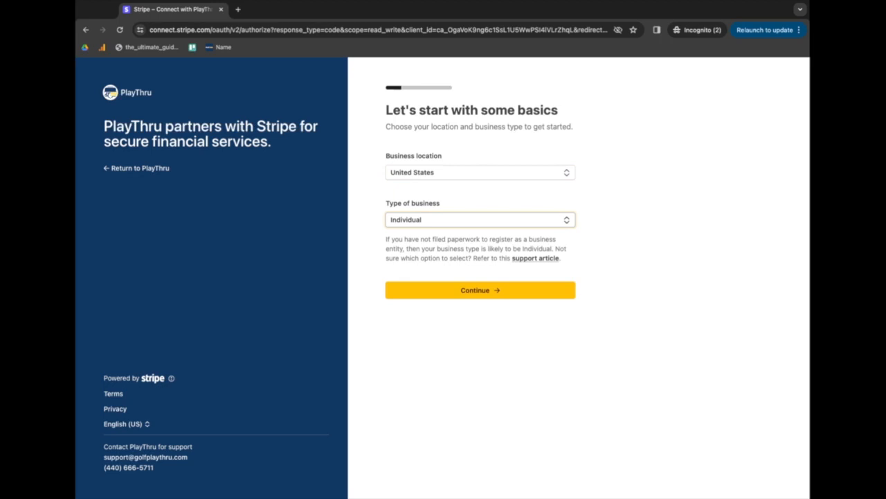
{"action": "left_click_drag", "start_coordinate": [432, 220], "coordinate": [453, 246]}
{"action": "left_click_drag", "start_coordinate": [471, 224], "coordinate": [463, 206]}
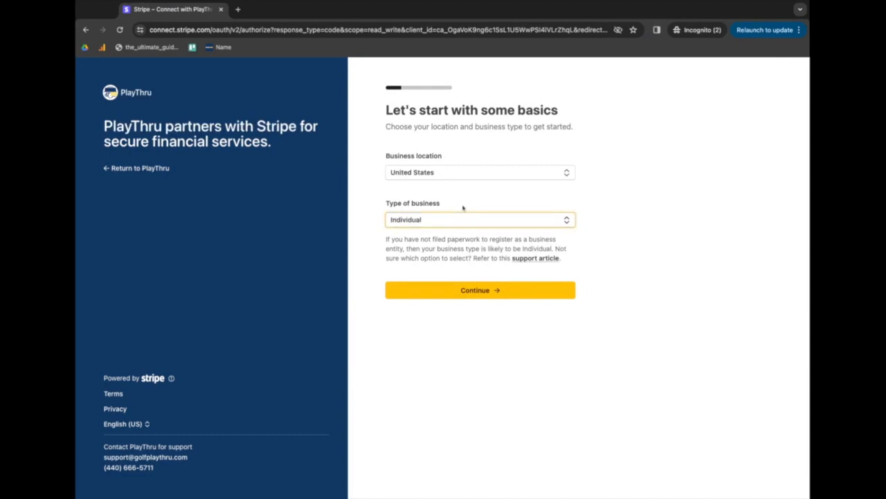
{"action": "left_click", "coordinate": [529, 294]}
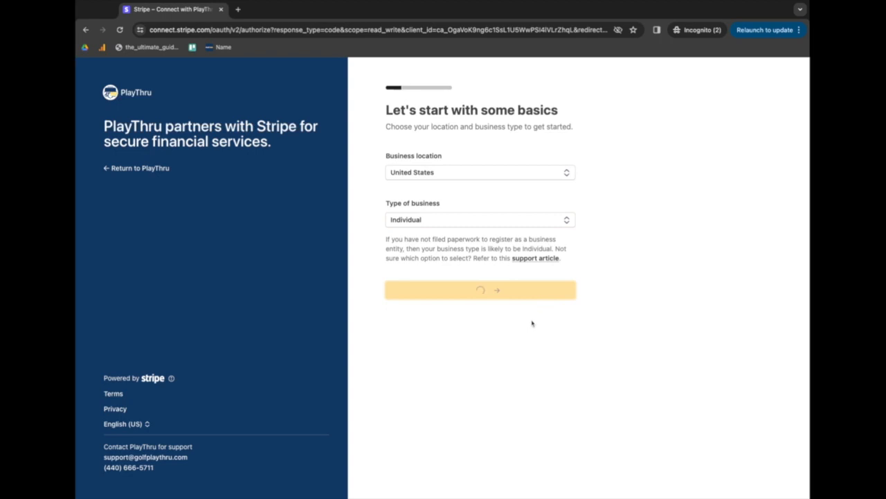
Enter the account holder's legal first and last name in the personal details
{"action": "left_click", "coordinate": [446, 199]}
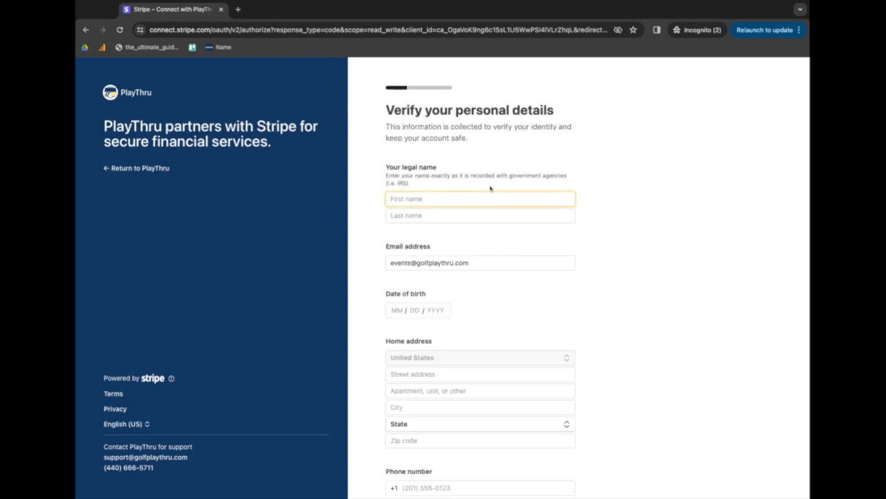
{"action": "key", "text": "Tab"}
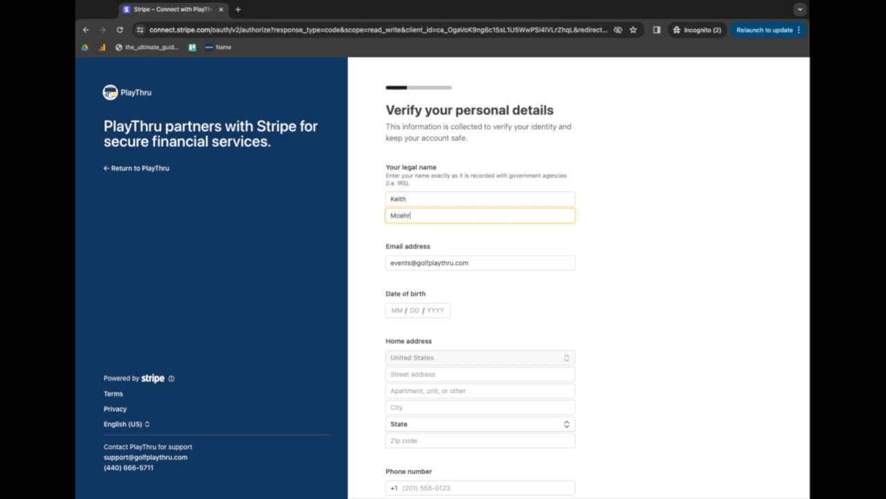
Enter the account holder's date of birth and fill in the complete home address
{"action": "left_click", "coordinate": [399, 309]}
{"action": "left_click", "coordinate": [416, 373]}
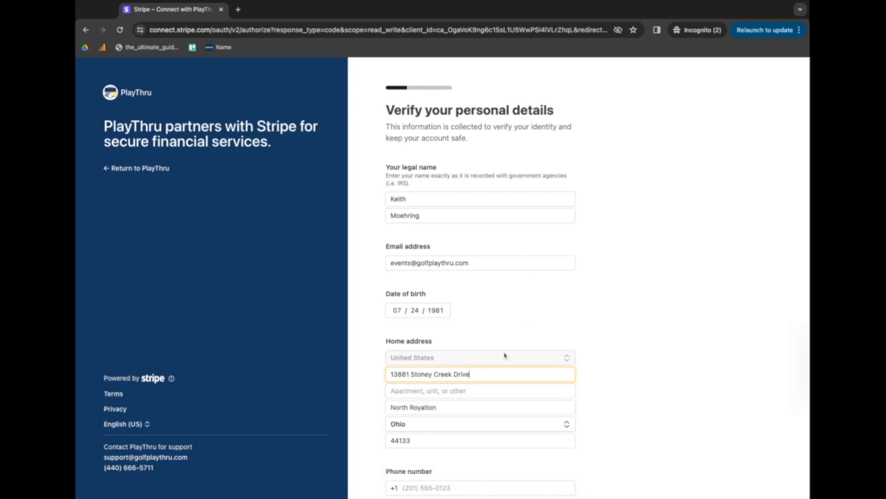
Enter the phone number and the last four digits of the Social Security number, and submit the personal details
{"action": "scroll", "coordinate": [504, 356], "scroll_direction": "down", "scroll_amount": 3}
{"action": "left_click", "coordinate": [488, 374]}
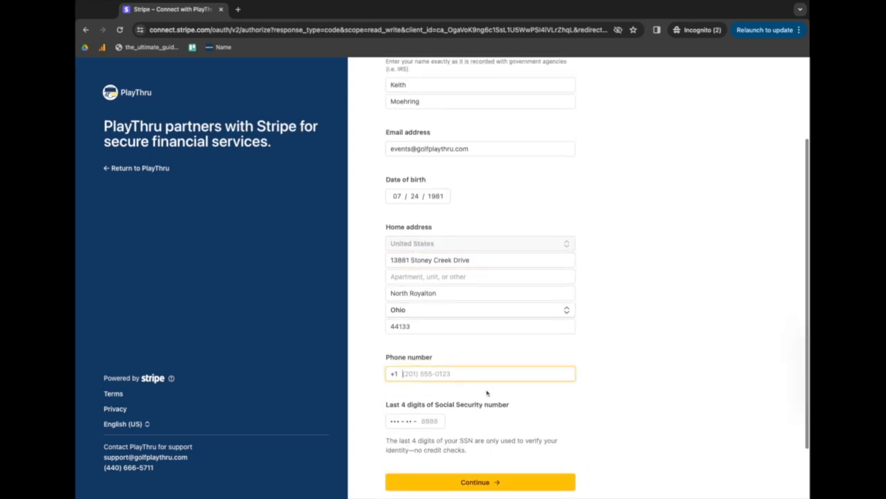
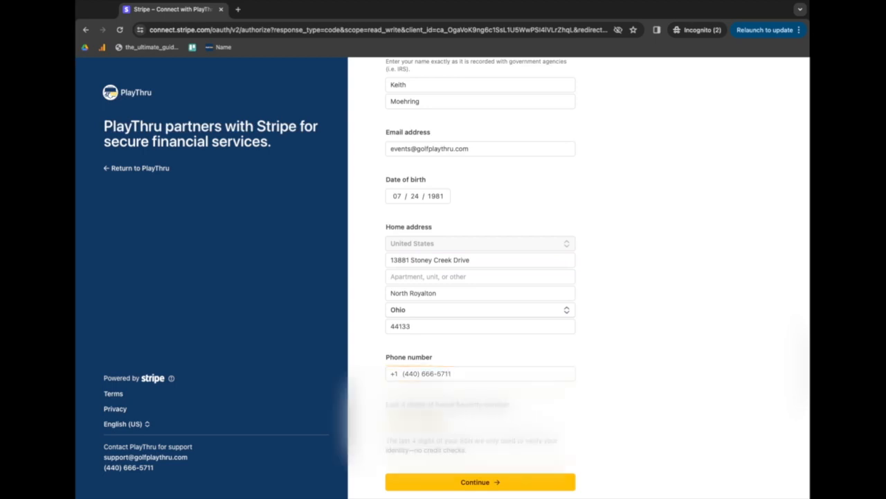
{"action": "left_click", "coordinate": [519, 481]}
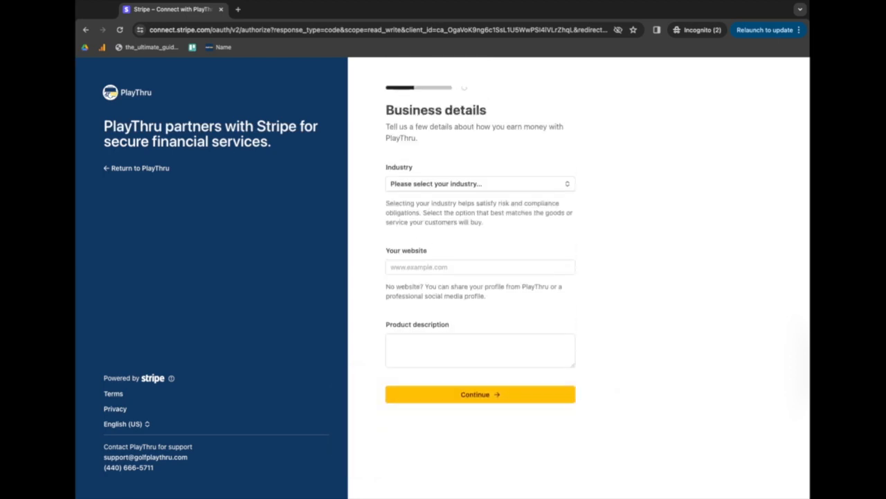
Set the business industry to Other entertainment and recreation, from the Entertainment and recreation category
{"action": "left_click", "coordinate": [466, 187]}
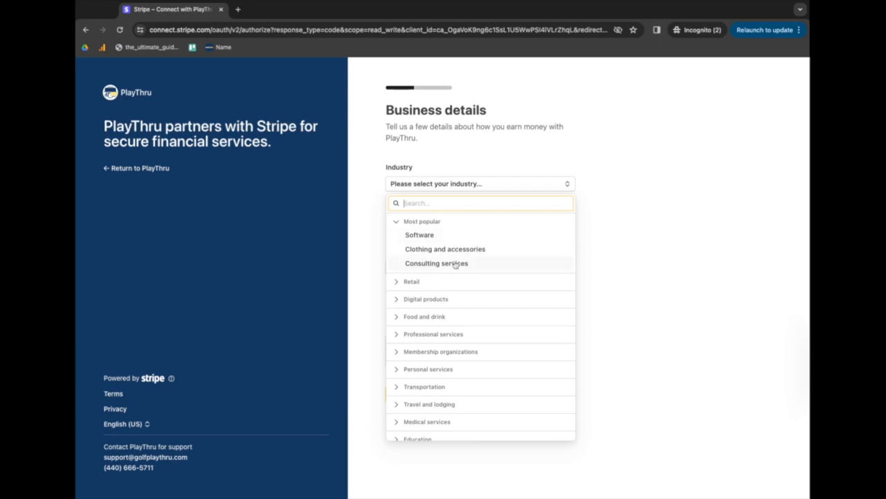
{"action": "scroll", "coordinate": [454, 297], "scroll_direction": "down", "scroll_amount": 3}
{"action": "scroll", "coordinate": [463, 352], "scroll_direction": "down", "scroll_amount": 2}
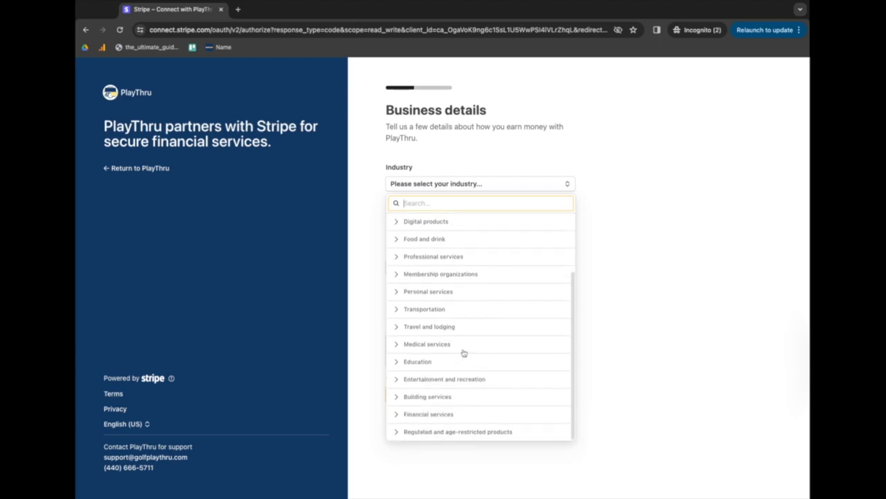
{"action": "scroll", "coordinate": [480, 308], "scroll_direction": "up", "scroll_amount": 1}
{"action": "scroll", "coordinate": [480, 307], "scroll_direction": "down", "scroll_amount": 1}
{"action": "left_click", "coordinate": [403, 381]}
{"action": "scroll", "coordinate": [425, 378], "scroll_direction": "down", "scroll_amount": 5}
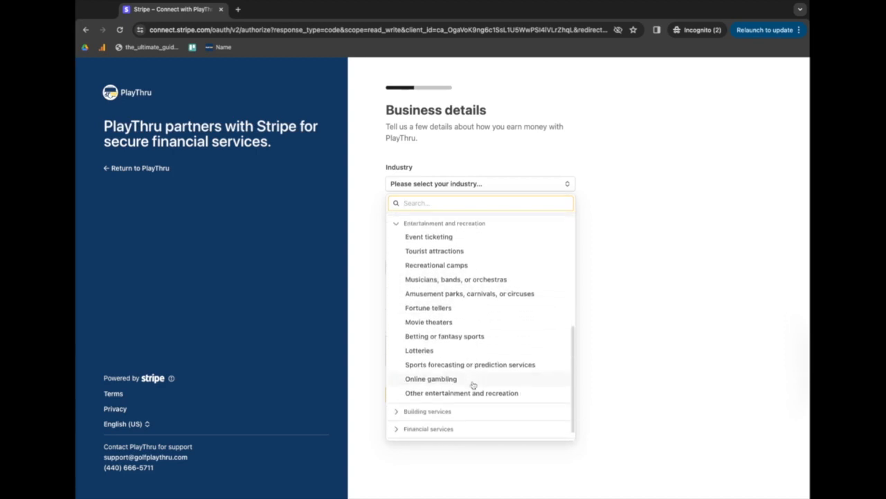
{"action": "left_click", "coordinate": [495, 394]}
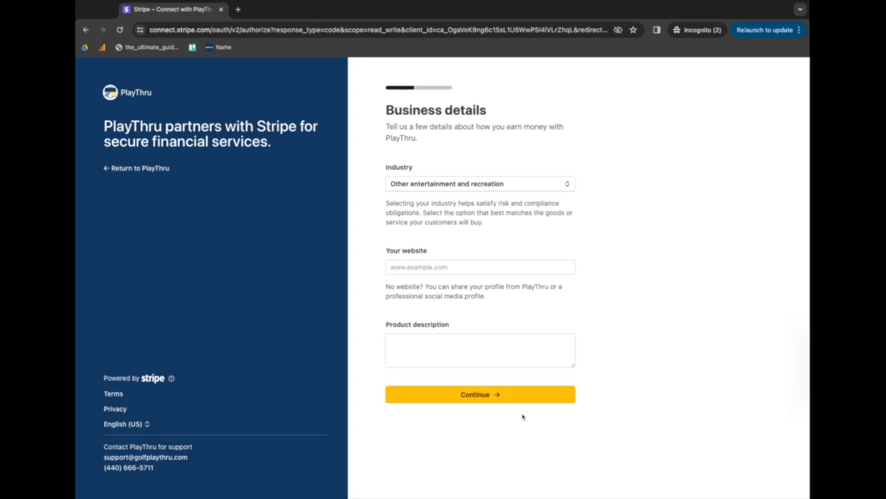
Enter golfplaythru.com as the website, add a product description about a weekly league, and submit the business details
{"action": "left_click", "coordinate": [439, 271]}
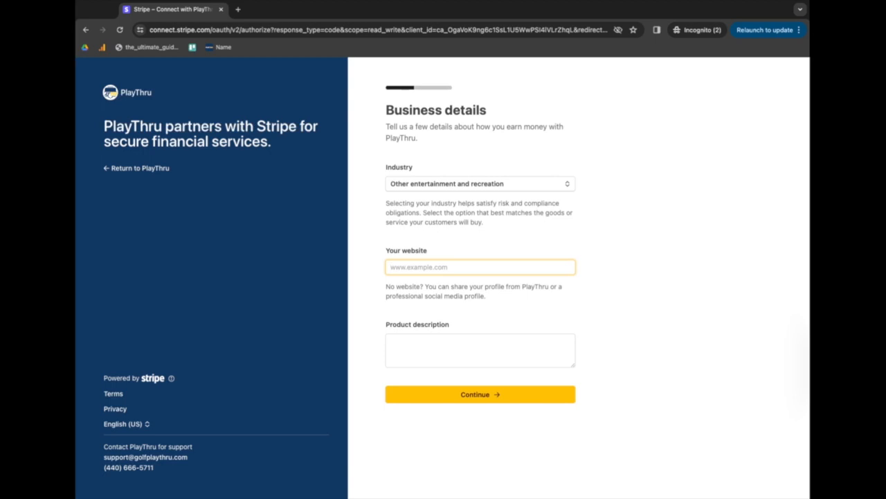
{"action": "type", "text": "golfplaythru.com"}
{"action": "left_click", "coordinate": [456, 347]}
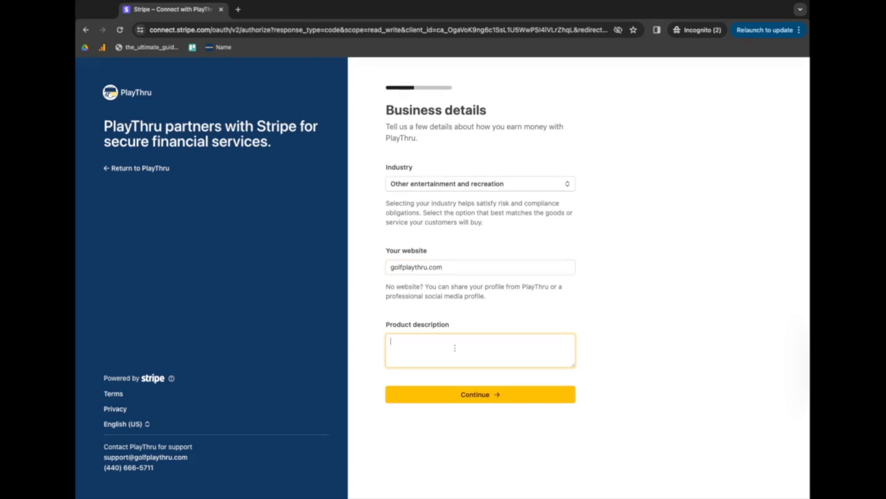
{"action": "type", "text": "Weekly league"}
{"action": "left_click", "coordinate": [511, 397]}
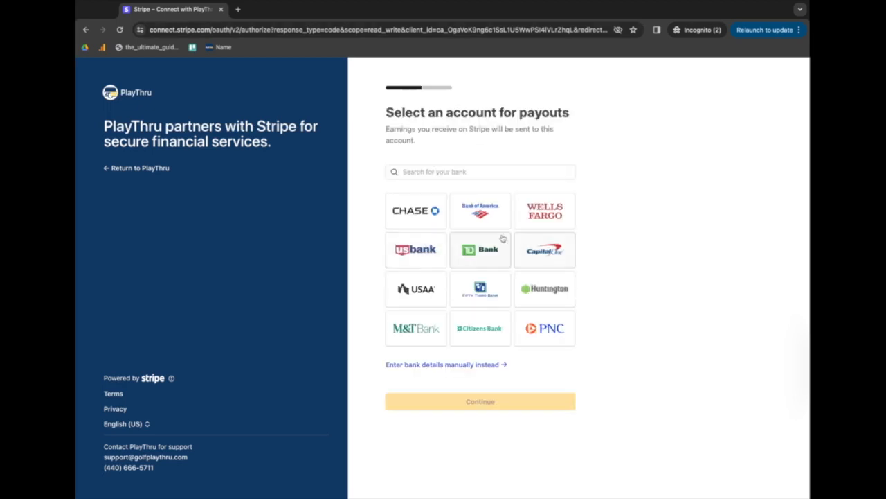
Connect a Chase account for payouts, save it with Link, and proceed to the public details
{"action": "left_click", "coordinate": [428, 211]}
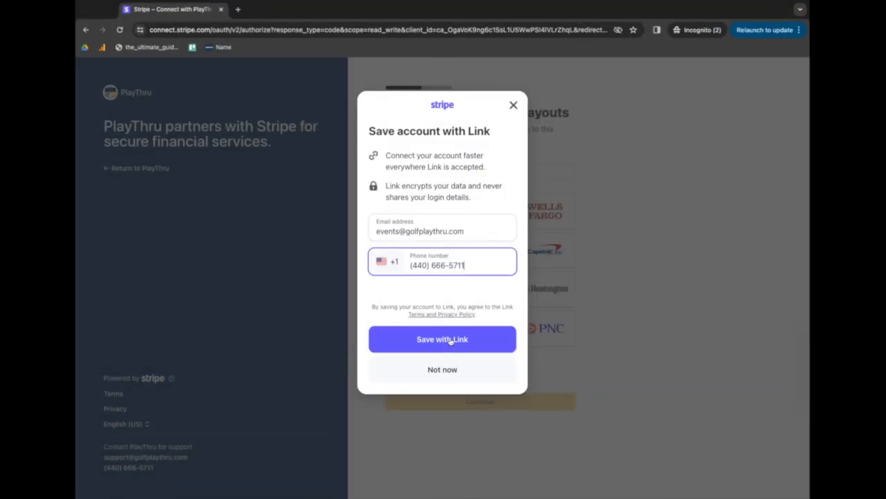
{"action": "left_click", "coordinate": [467, 342]}
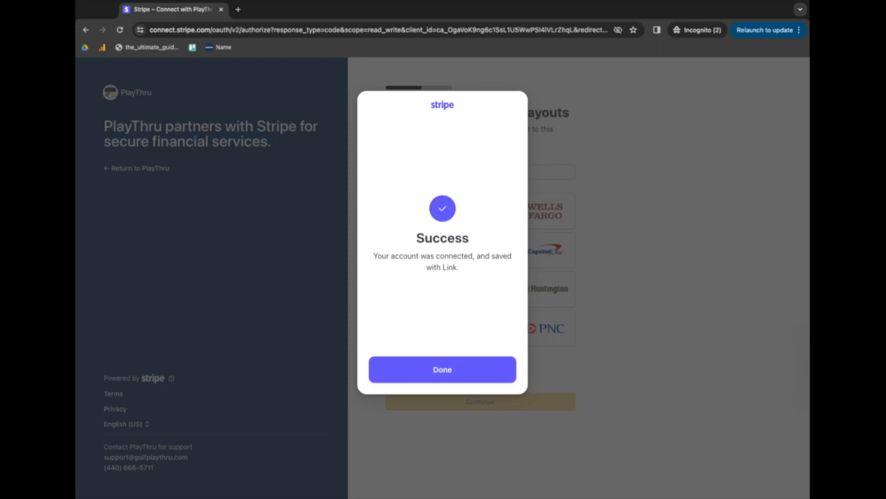
{"action": "left_click", "coordinate": [458, 371]}
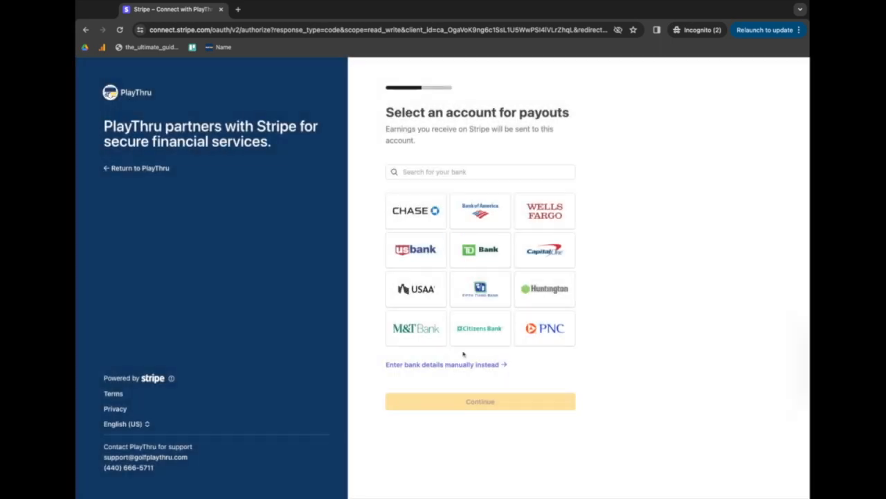
{"action": "left_click", "coordinate": [485, 276]}
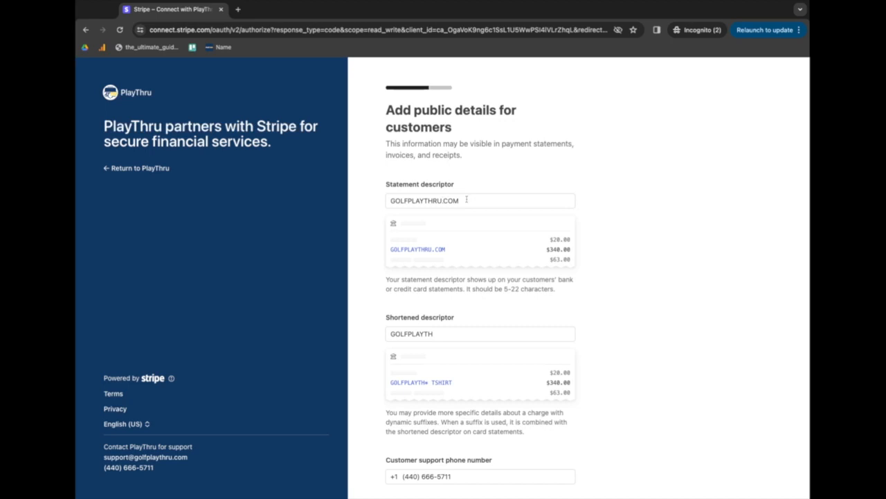
Review the statement descriptors, customer support phone number and support address, and submit the public details as filled in
{"action": "left_click_drag", "start_coordinate": [466, 199], "coordinate": [390, 200]}
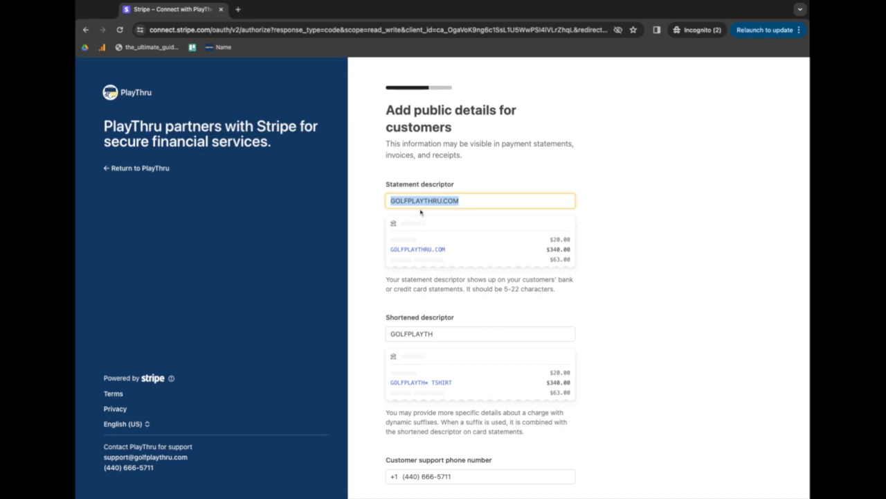
{"action": "scroll", "coordinate": [450, 226], "scroll_direction": "down", "scroll_amount": 1}
{"action": "scroll", "coordinate": [450, 226], "scroll_direction": "down", "scroll_amount": 2}
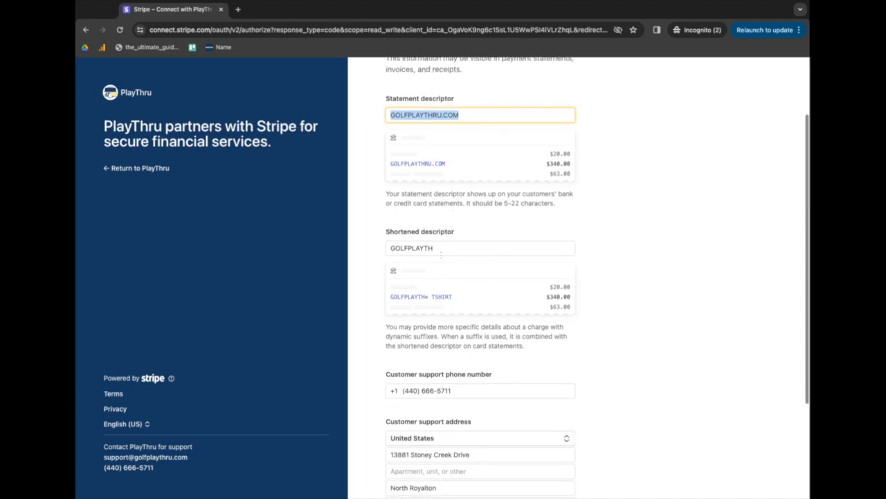
{"action": "scroll", "coordinate": [452, 258], "scroll_direction": "down", "scroll_amount": 2}
{"action": "scroll", "coordinate": [452, 258], "scroll_direction": "up", "scroll_amount": 1}
{"action": "scroll", "coordinate": [388, 256], "scroll_direction": "down", "scroll_amount": 3}
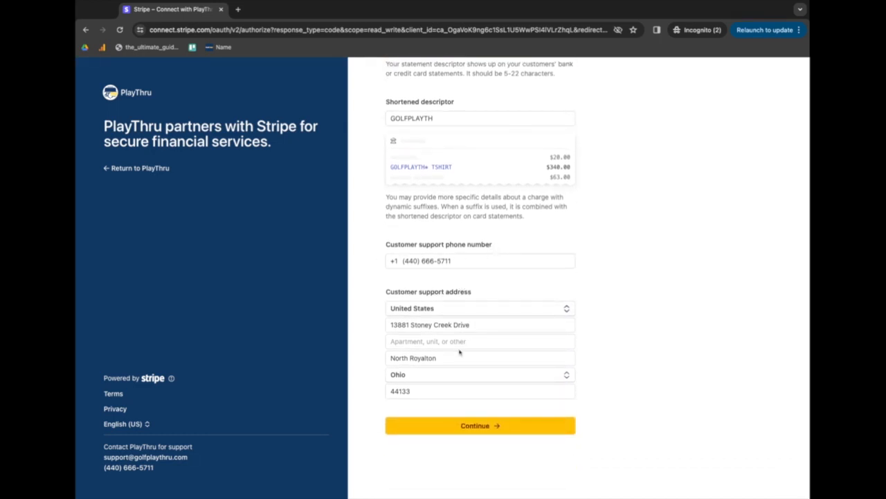
{"action": "scroll", "coordinate": [429, 340], "scroll_direction": "down", "scroll_amount": 1}
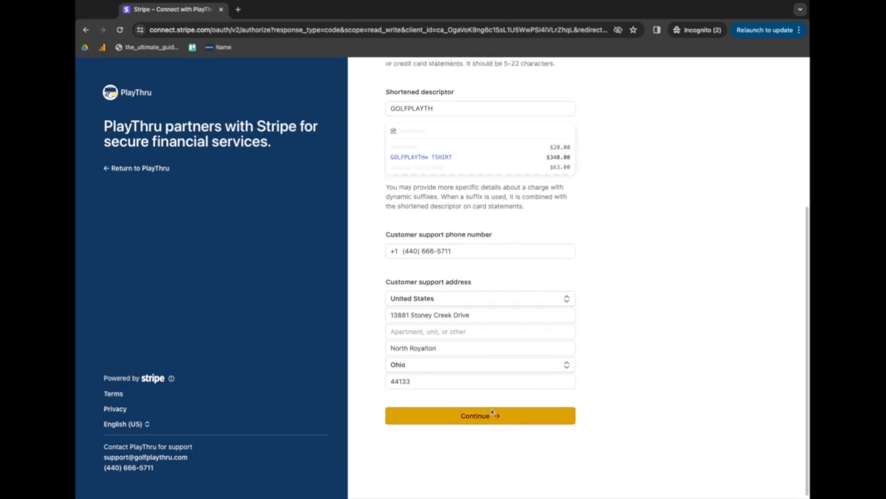
{"action": "left_click", "coordinate": [518, 417]}
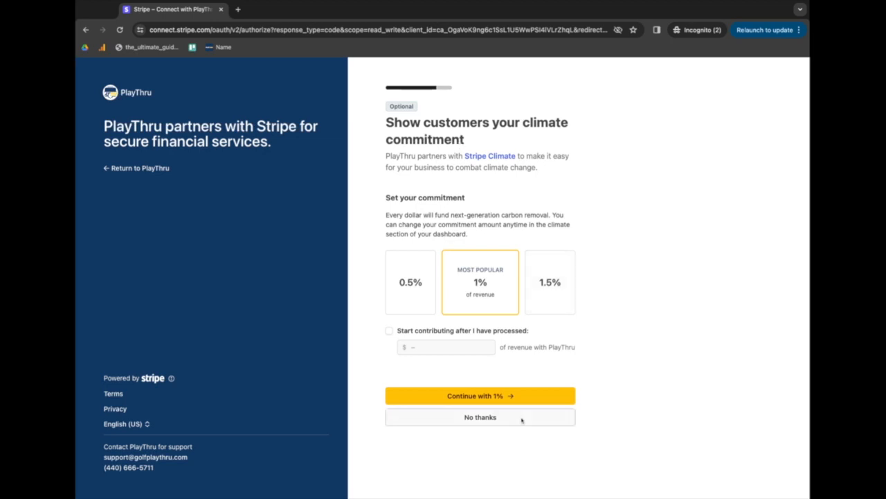
Decline the Stripe Climate contribution, review the account information, and agree and submit it
{"action": "left_click", "coordinate": [479, 419]}
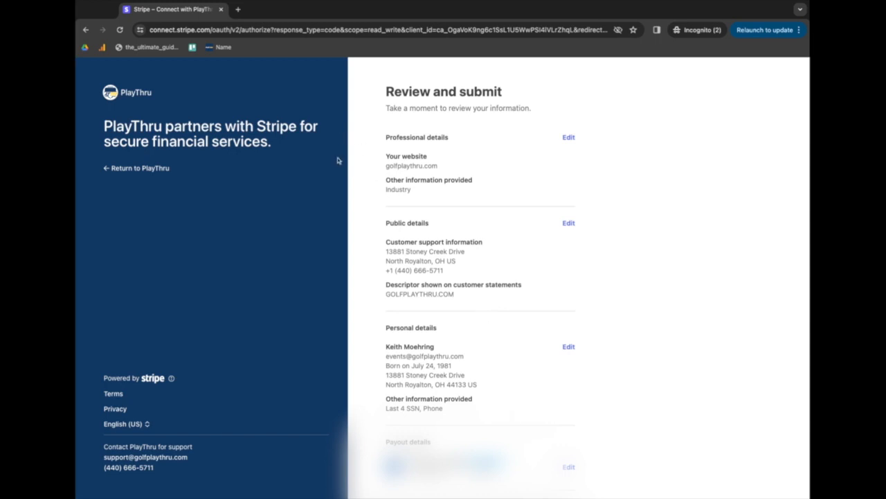
{"action": "scroll", "coordinate": [509, 171], "scroll_direction": "down", "scroll_amount": 5}
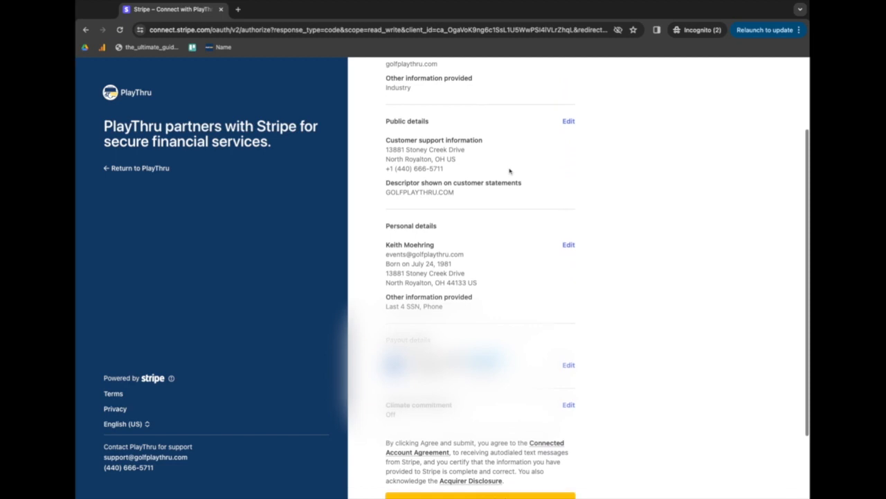
{"action": "left_click", "coordinate": [516, 414]}
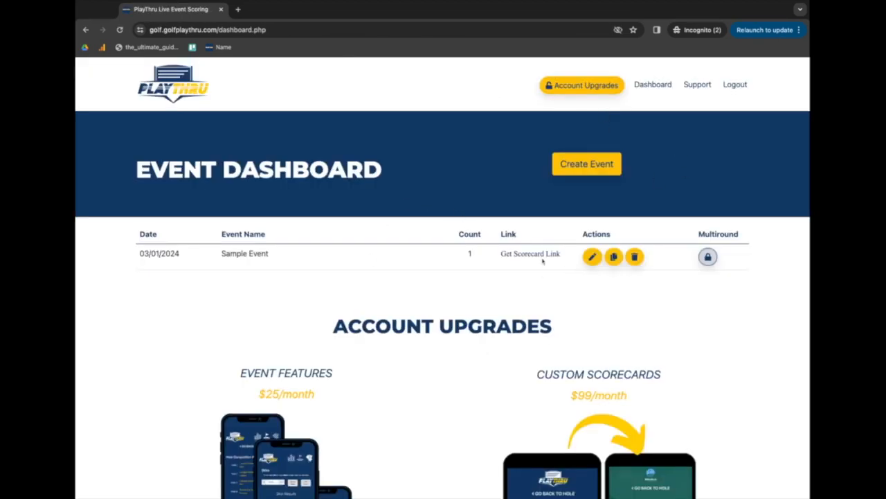
Open the Sample Event's registration settings for editing and check the bank account connection status
{"action": "left_click", "coordinate": [593, 258]}
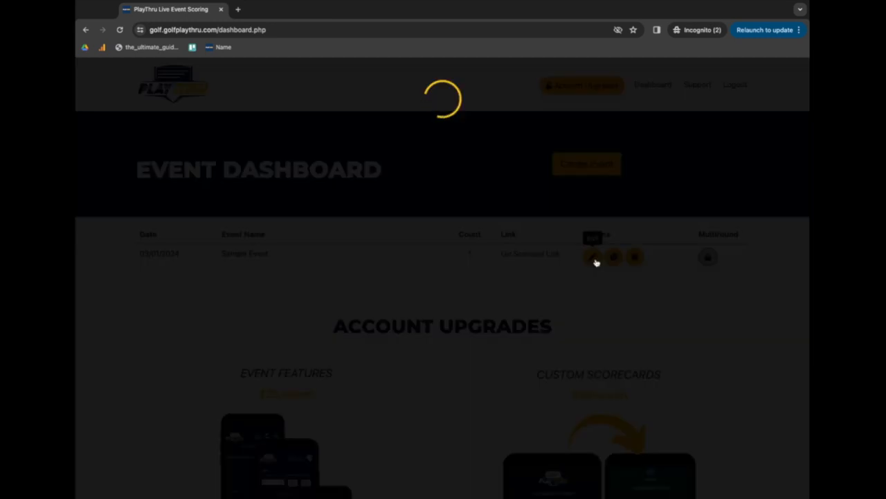
{"action": "left_click", "coordinate": [486, 214]}
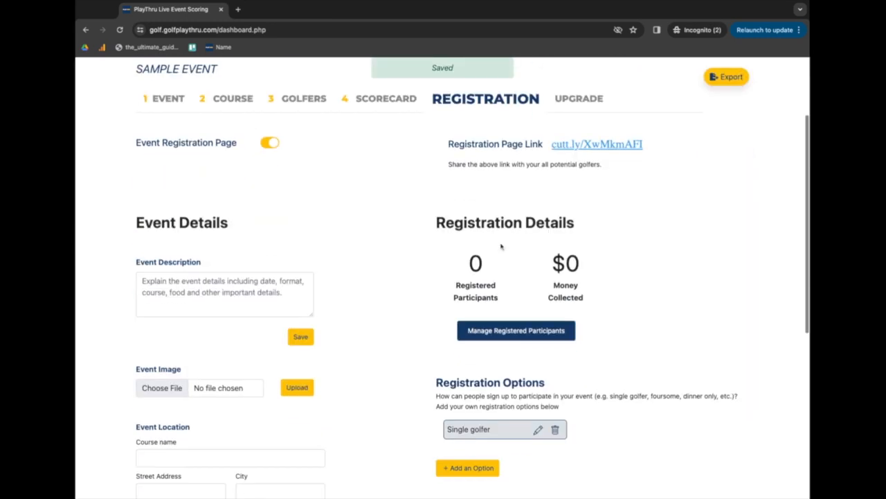
{"action": "scroll", "coordinate": [497, 244], "scroll_direction": "down", "scroll_amount": 5}
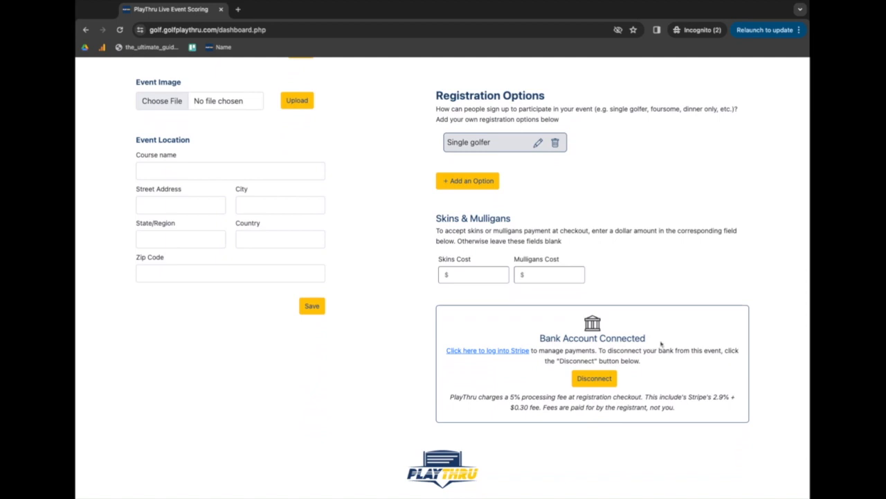